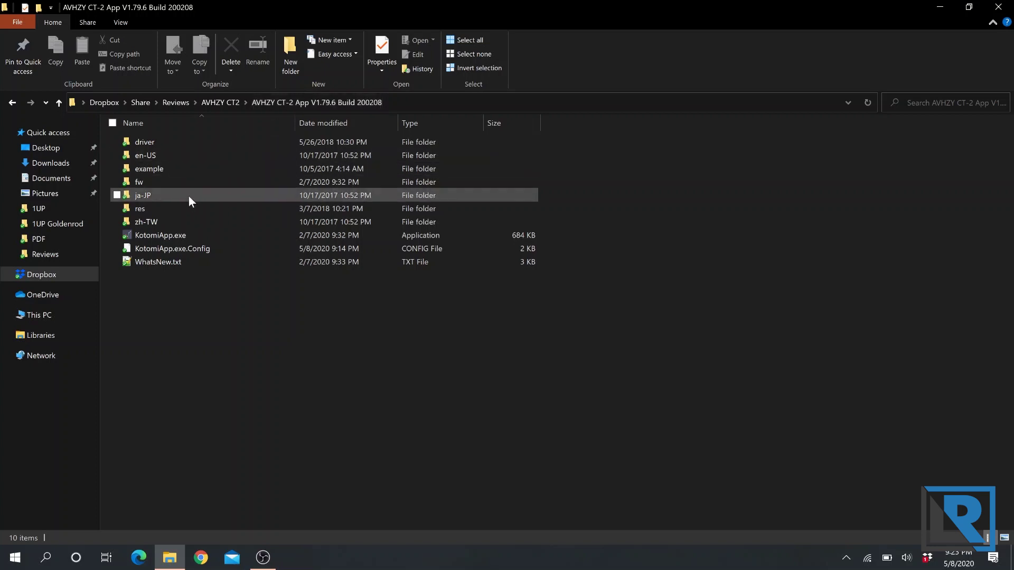
Launch KotomiApp.exe to bring up the CT-2 window with live 5.095V readings.
double_click(143, 239)
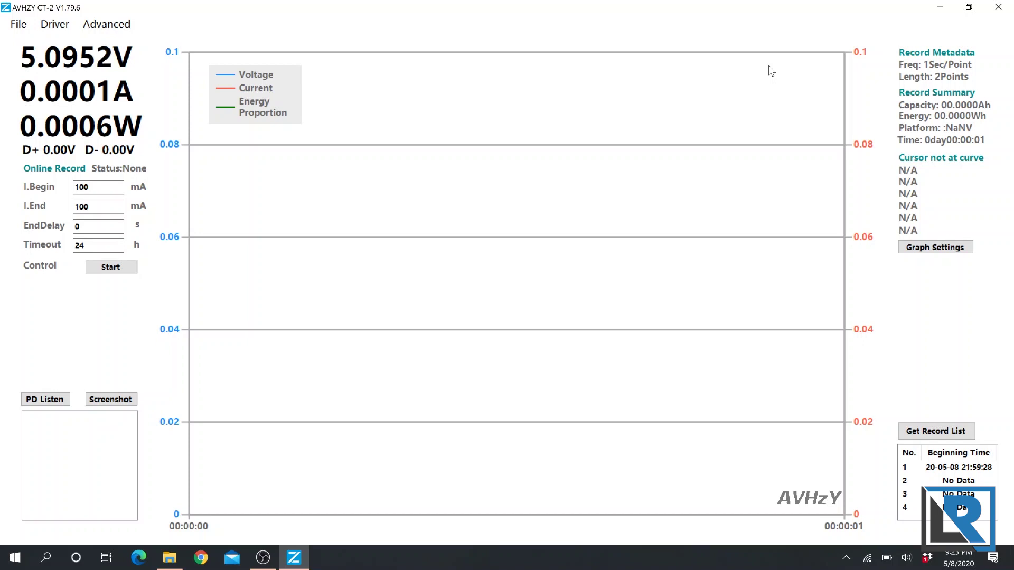
Run Install Driver from the Driver menu to start the Virtual COM Port driver setup.
left_click(57, 27)
Cancel the Virtual COM Port driver setup wizard without modifying anything.
left_click(324, 559)
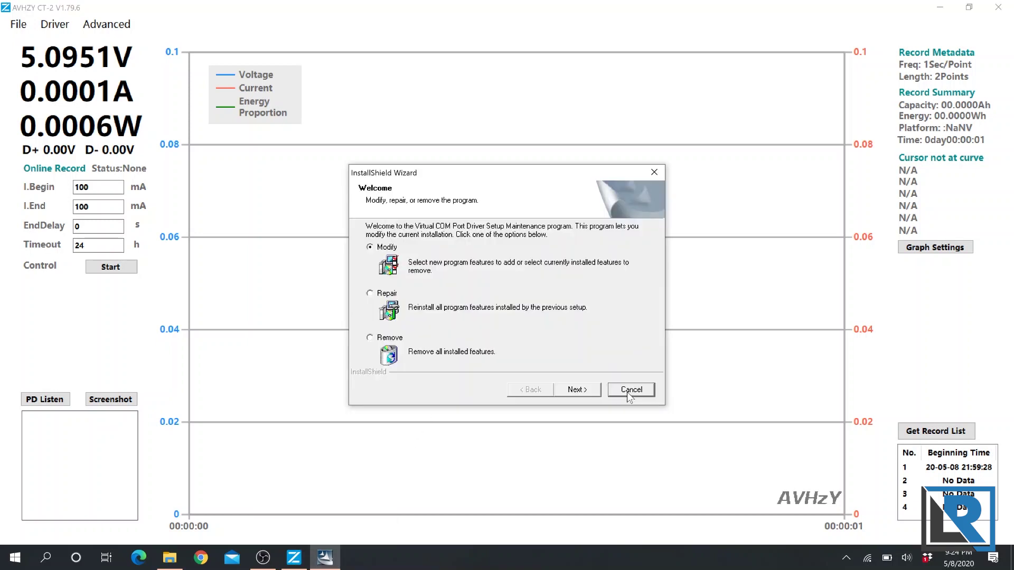
left_click(631, 390)
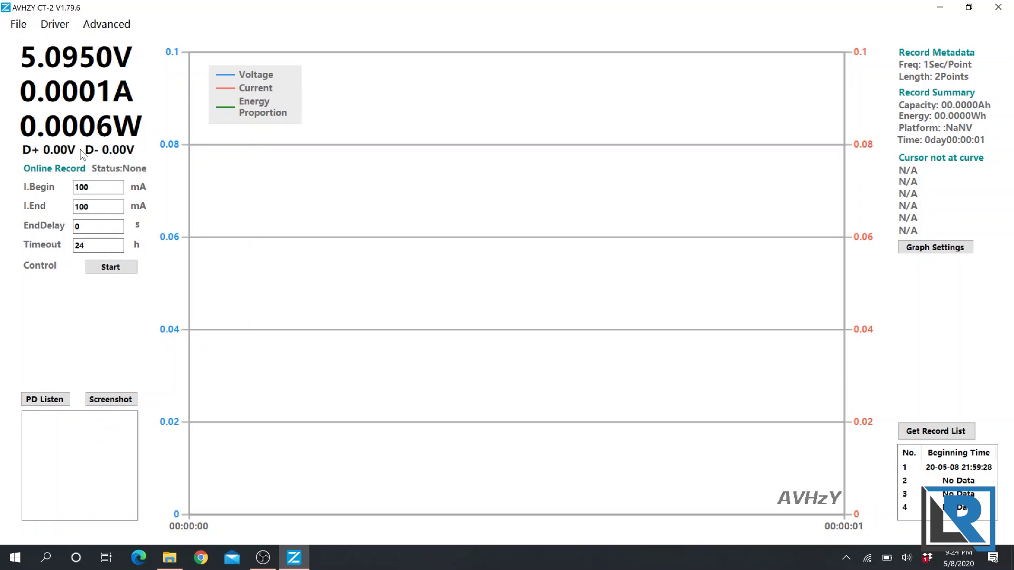
Capture the meter's screen image and load stored record 1 (4 points, 6 s) into the graph.
left_click(105, 402)
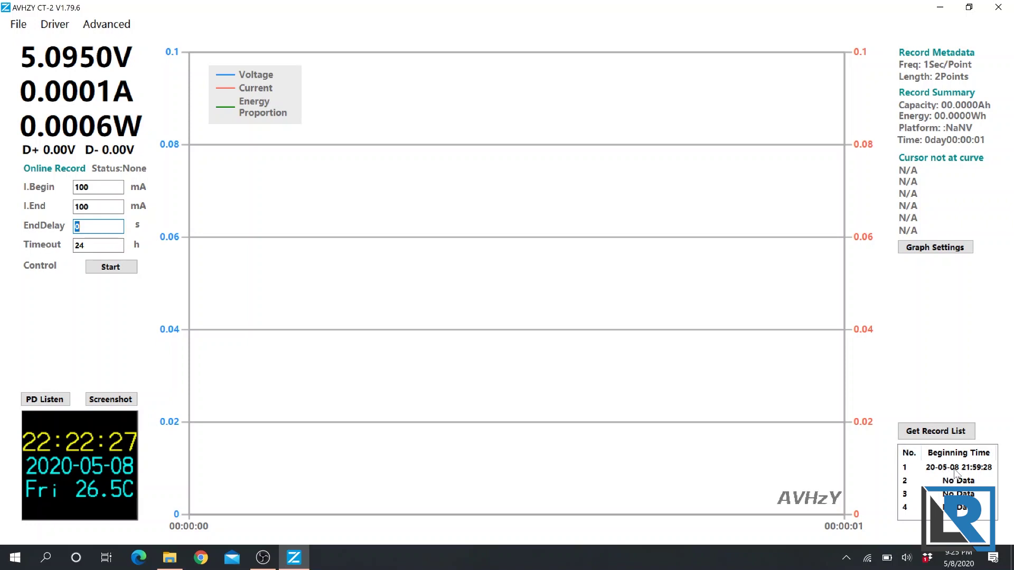
left_click(955, 471)
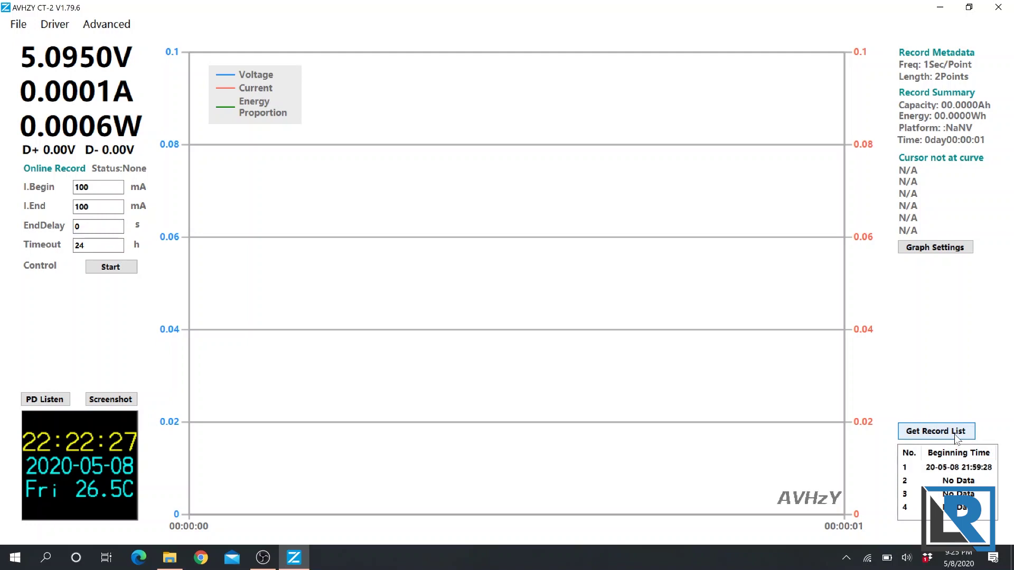
double_click(960, 470)
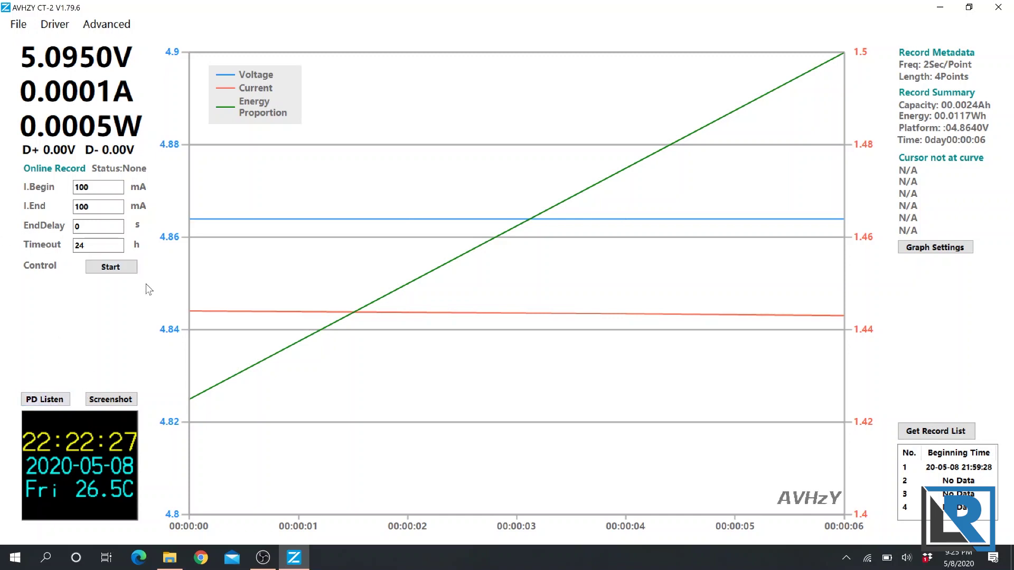
Start an online recording that plots the charging device's voltage and current.
left_click(120, 270)
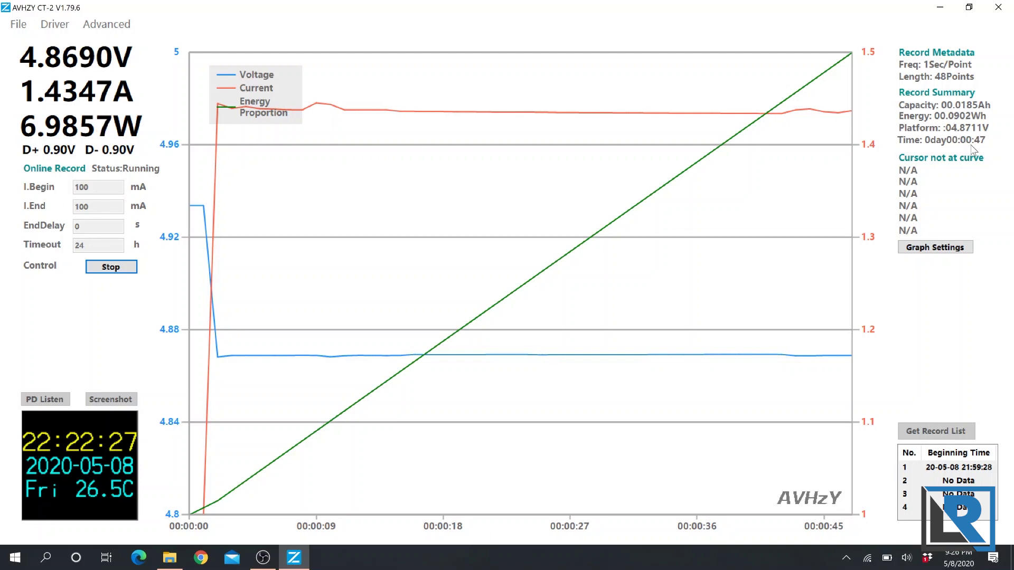
left_click(935, 247)
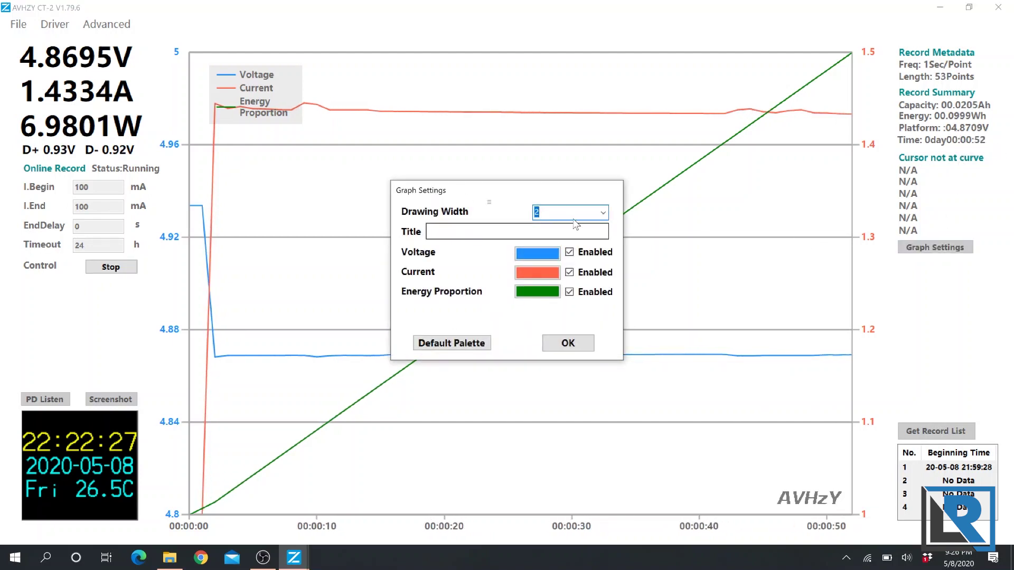
Keep drawing width 2, title the graph 'iPad Charging', and disable the Energy Proportion curve.
left_click(603, 213)
key("Return")
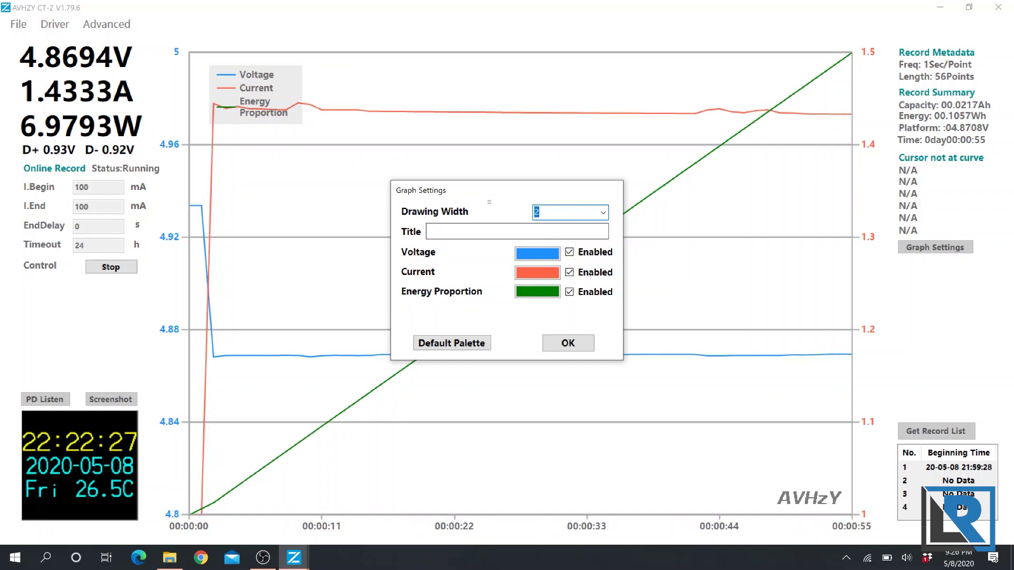
key("Tab")
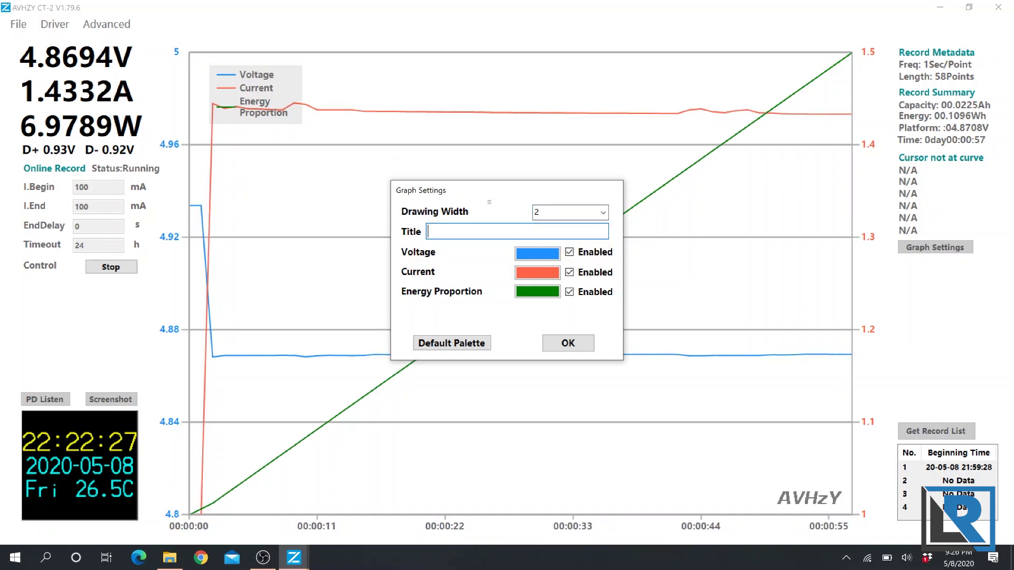
type("iPad Charging")
key("Left")
key("Left")
key("Left")
key("Left")
key("Left")
key("Left")
key("Left")
key("Left")
key("Left")
key("Left")
key("Left")
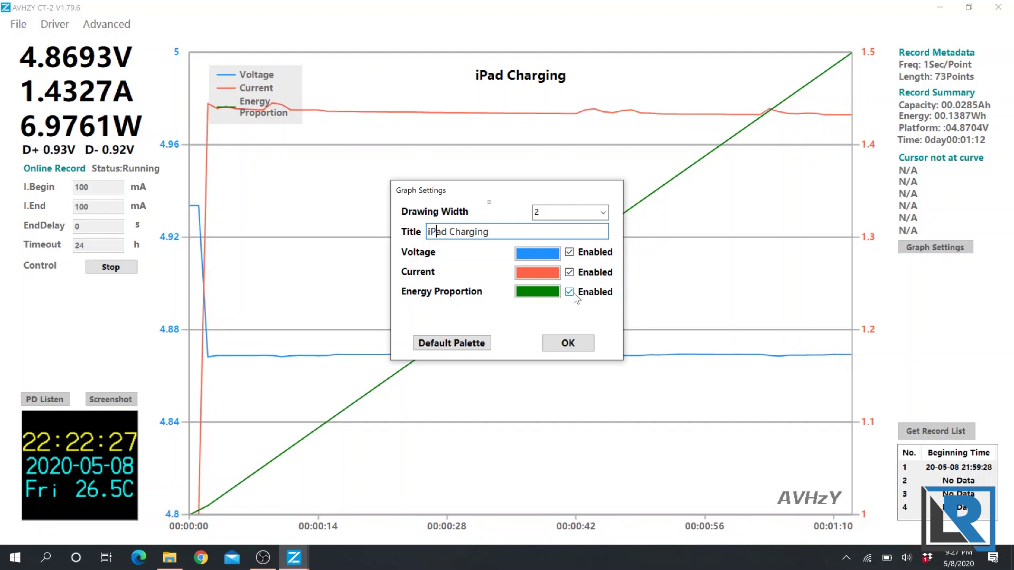
left_click(570, 293)
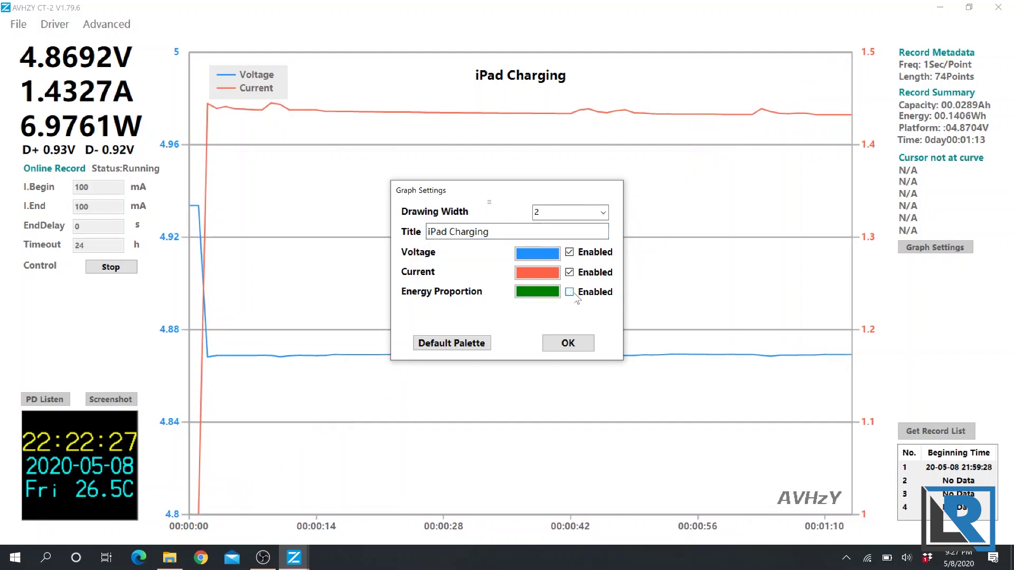
left_click(575, 343)
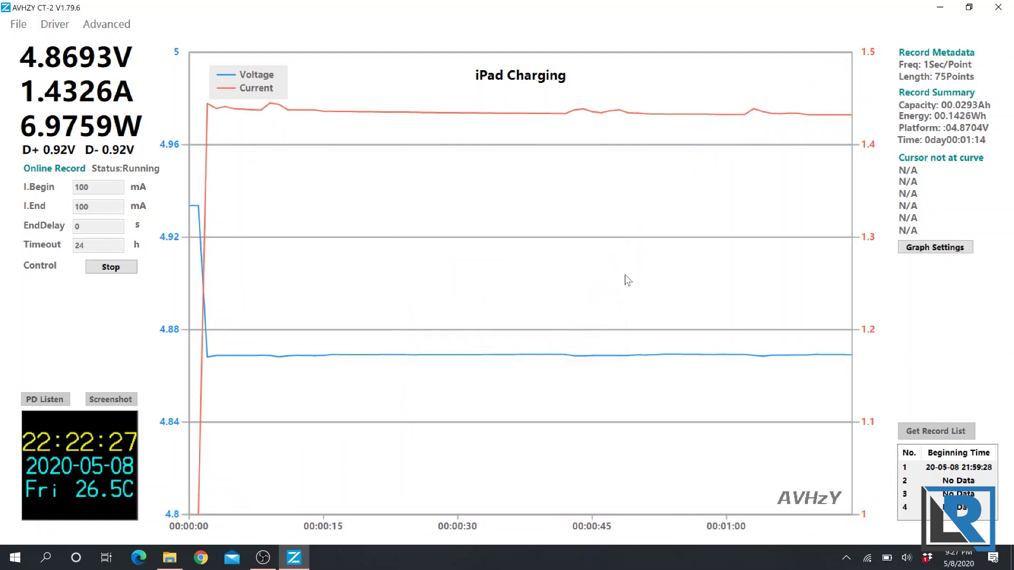
Stop the recording and export its data to CSV as Test data.csv.
left_click(121, 268)
left_click(55, 24)
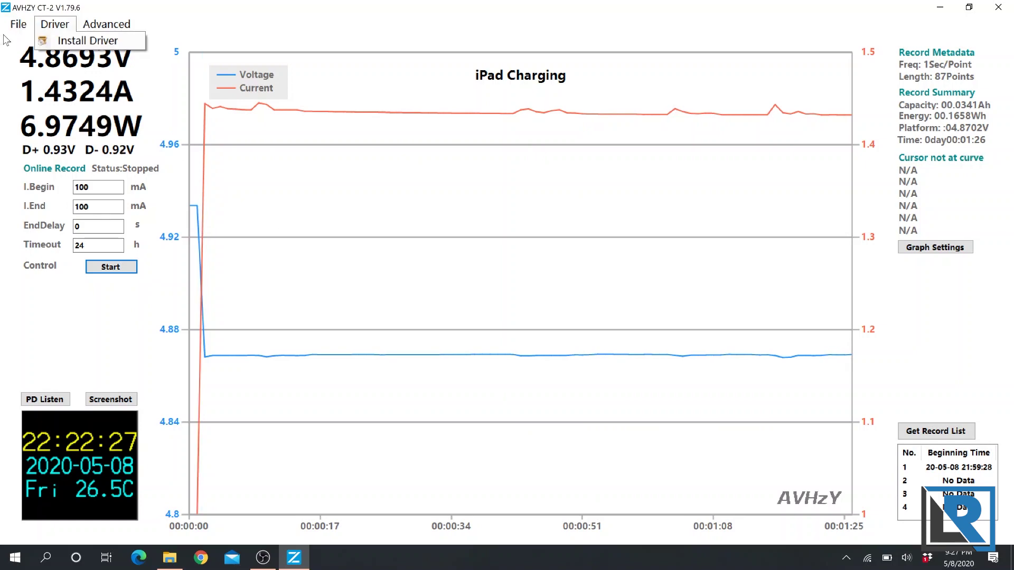
left_click(19, 24)
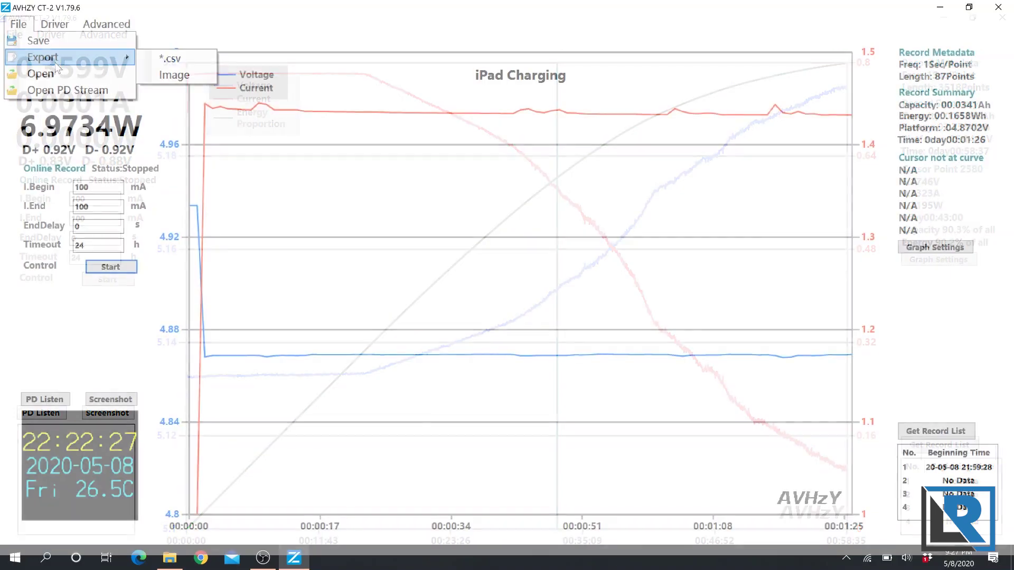
left_click(165, 63)
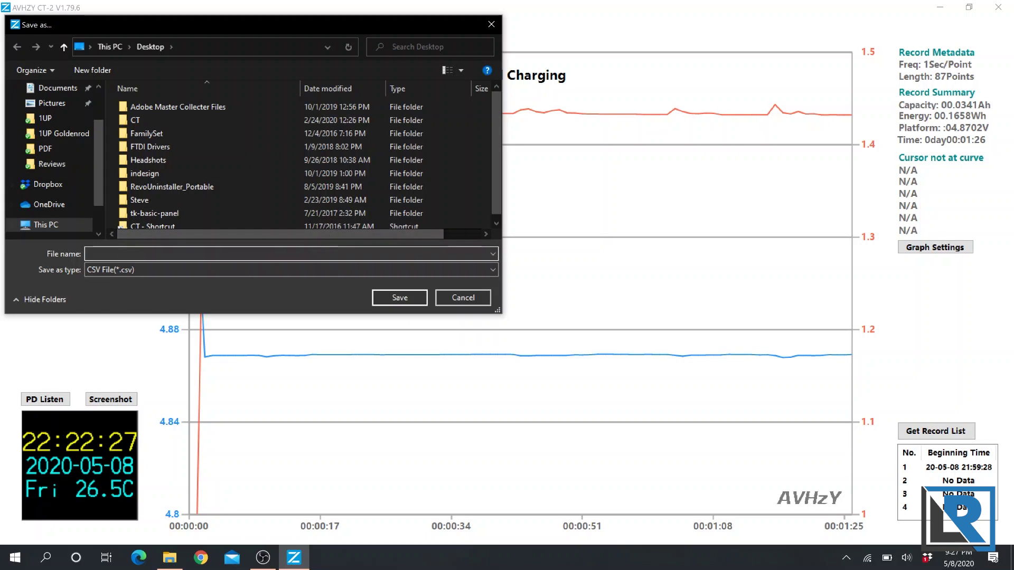
type("test")
key("Return")
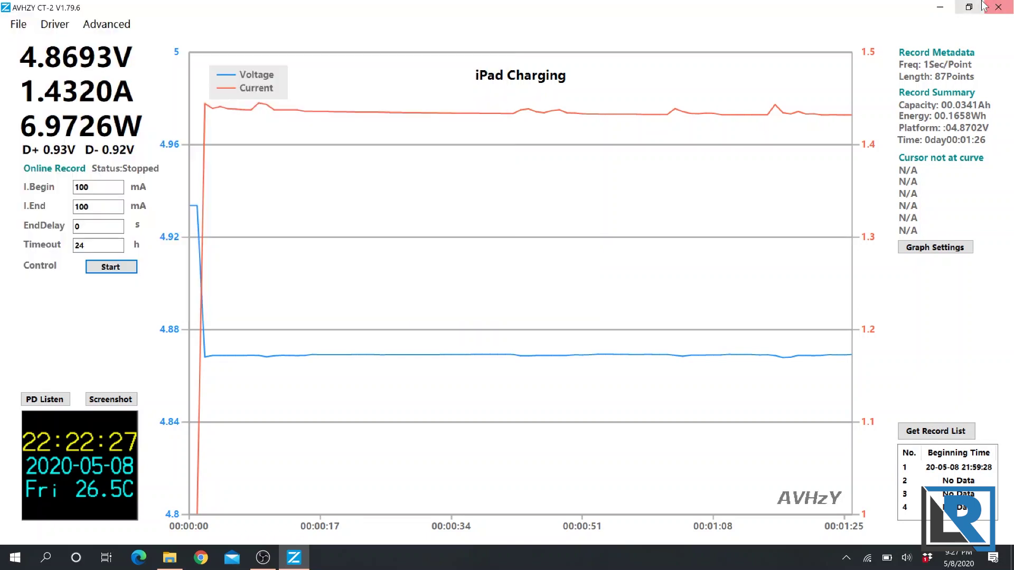
left_click(943, 12)
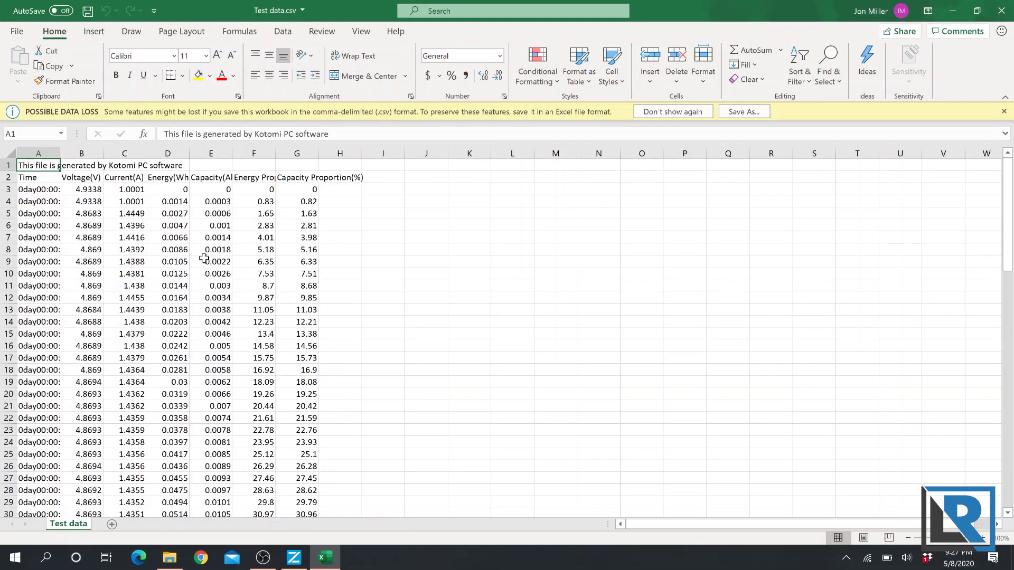
Dismiss Excel's data-loss warning, widen the Time column, and scroll through the CSV readings.
left_click(1003, 111)
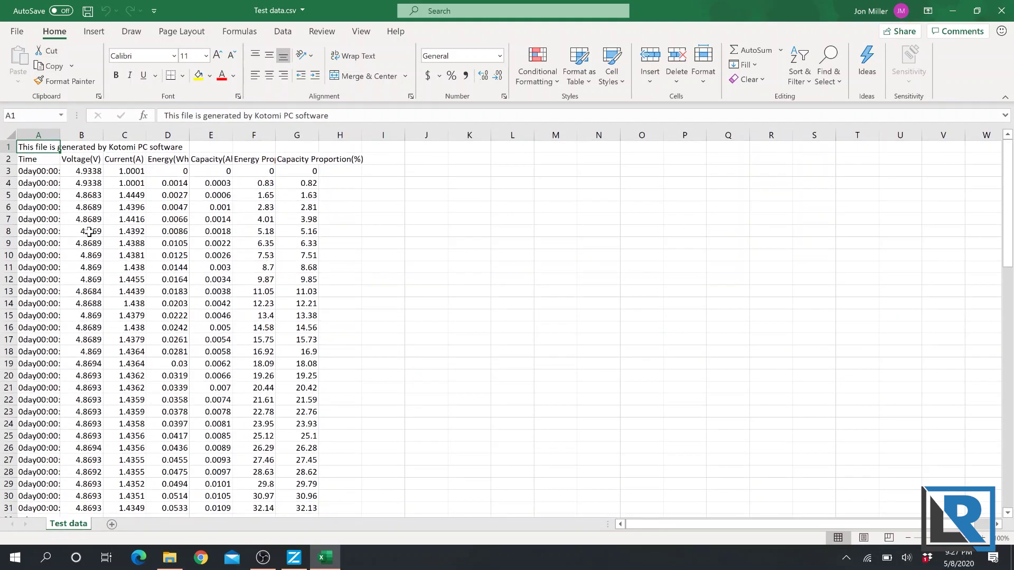
scroll(84, 232, "down", 3)
double_click(63, 131)
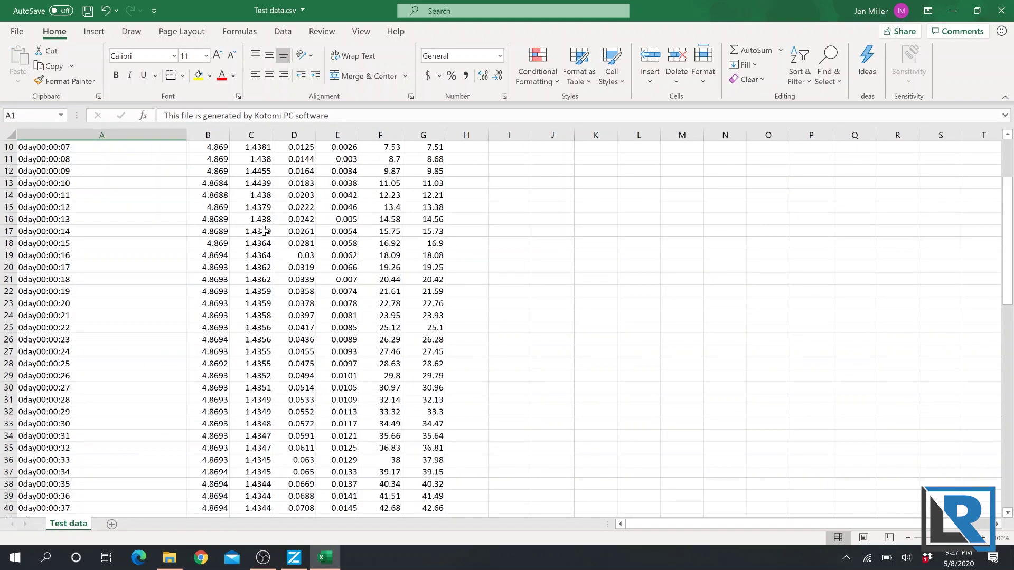
scroll(264, 231, "up", 3)
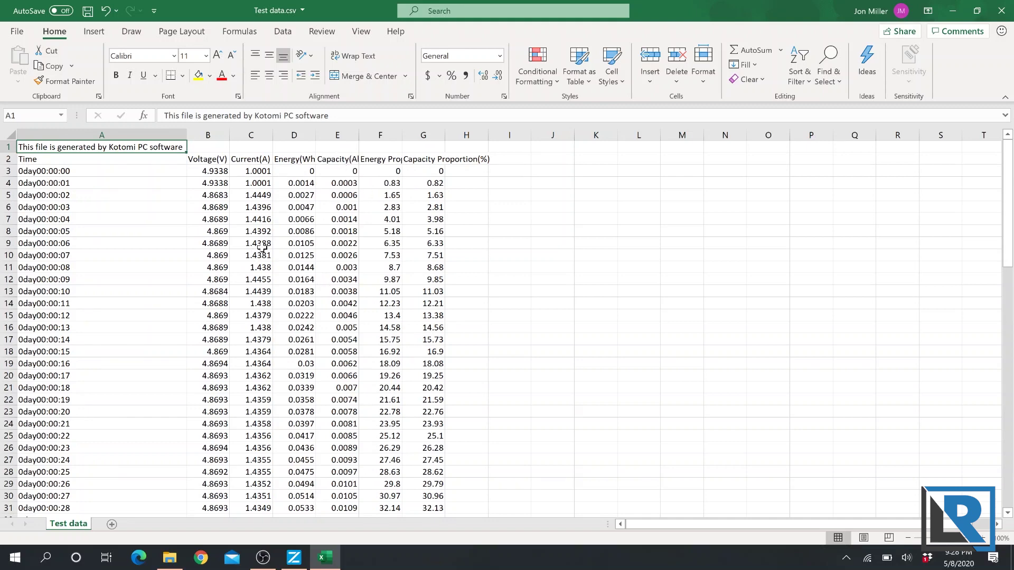
scroll(261, 251, "down", 8)
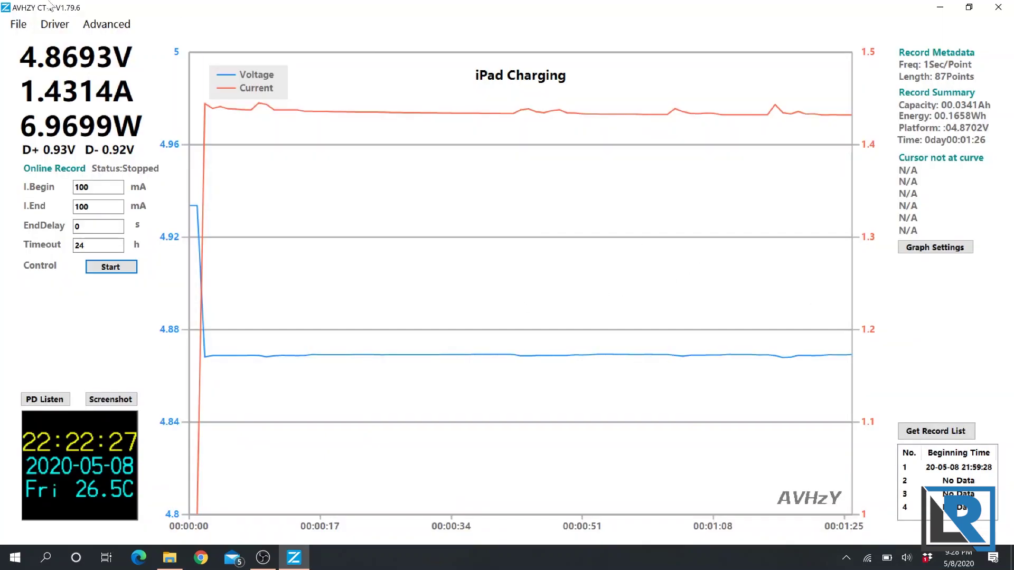
Bring up the graph image export window from File > Export and enlarge it.
left_click(18, 25)
left_click(17, 25)
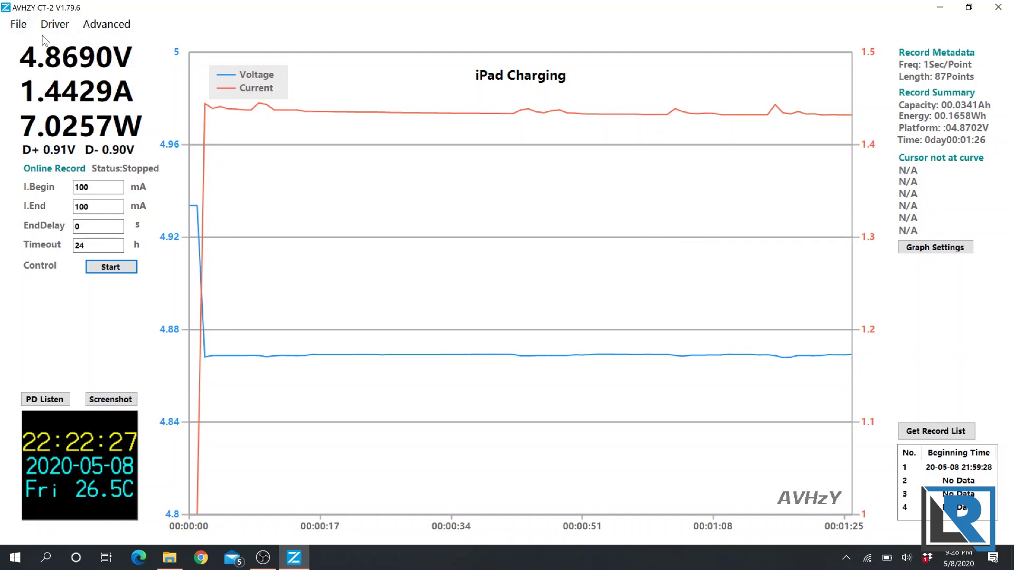
left_click(17, 25)
mouse_move(53, 57)
left_click(174, 77)
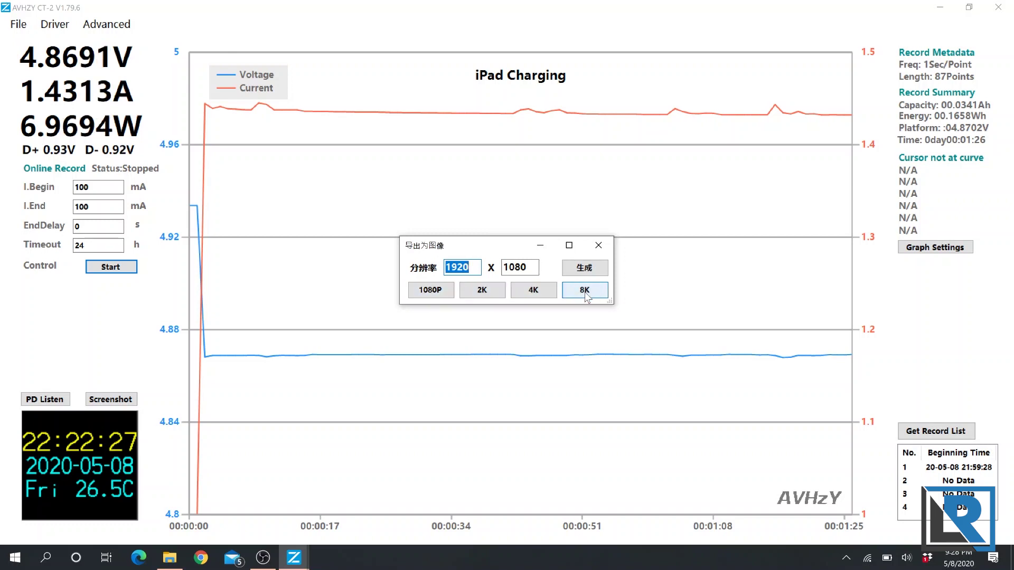
left_click_drag(611, 302, 617, 324)
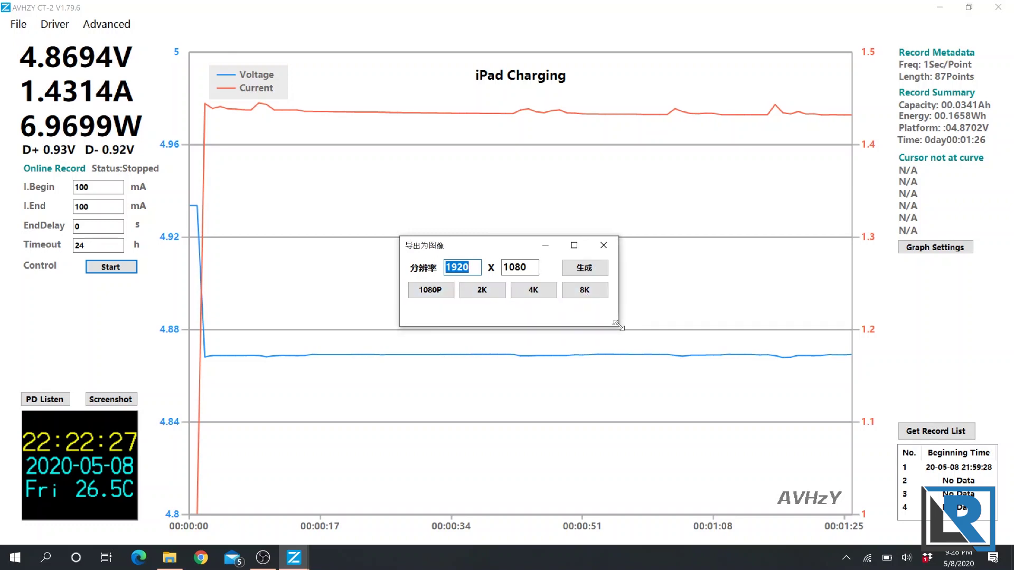
Compare the 1080P, 2K, 4K and 8K size presets, settling on 1920 x 1080.
left_click(443, 300)
left_click(497, 292)
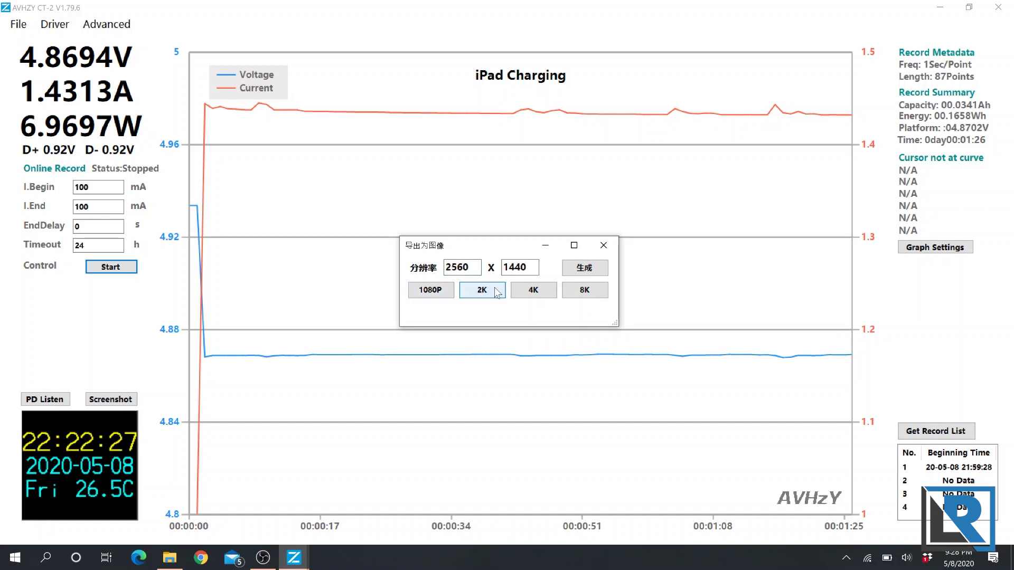
left_click(536, 291)
left_click(586, 291)
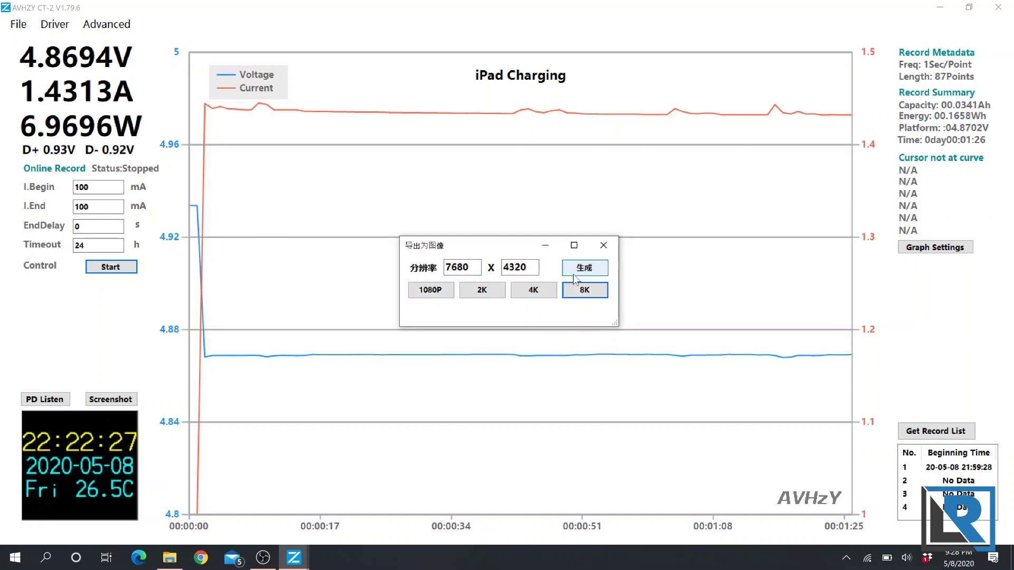
left_click(436, 292)
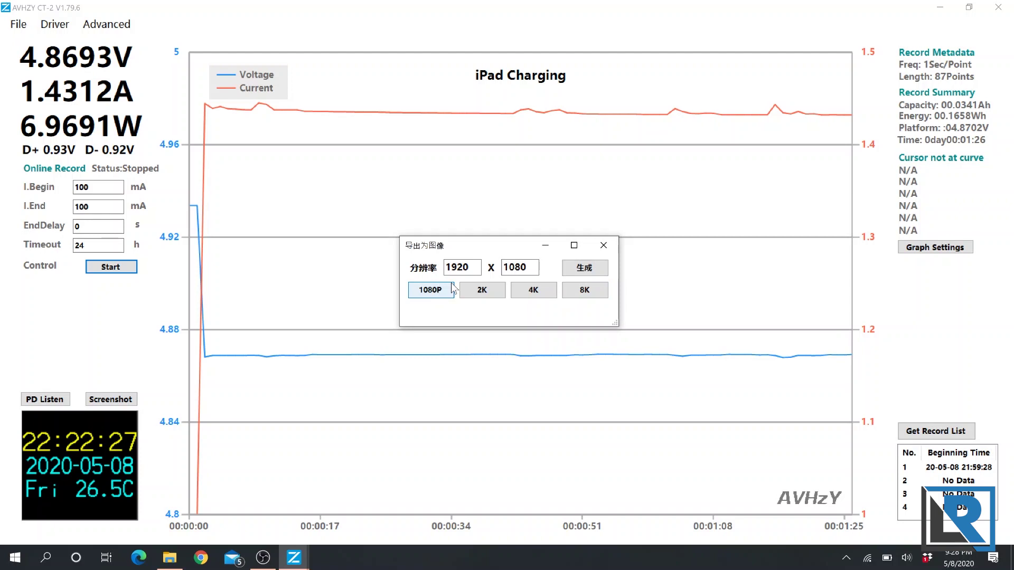
Generate the image, save it as bitmap test.bmp, and close the photo viewer.
left_click(585, 268)
left_click(540, 475)
left_click(541, 475)
left_click(581, 458)
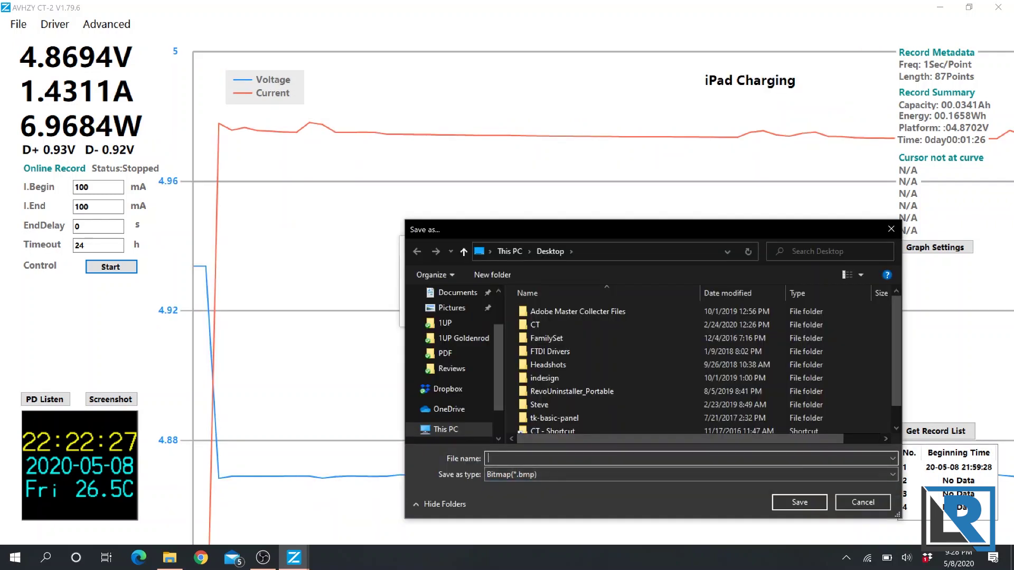
type("test")
left_click(796, 501)
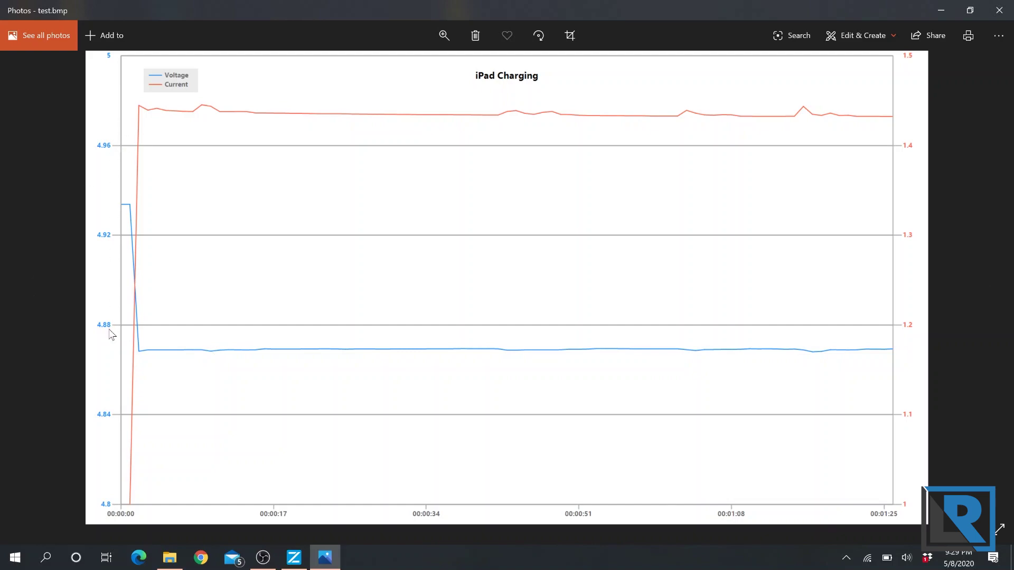
left_click(998, 10)
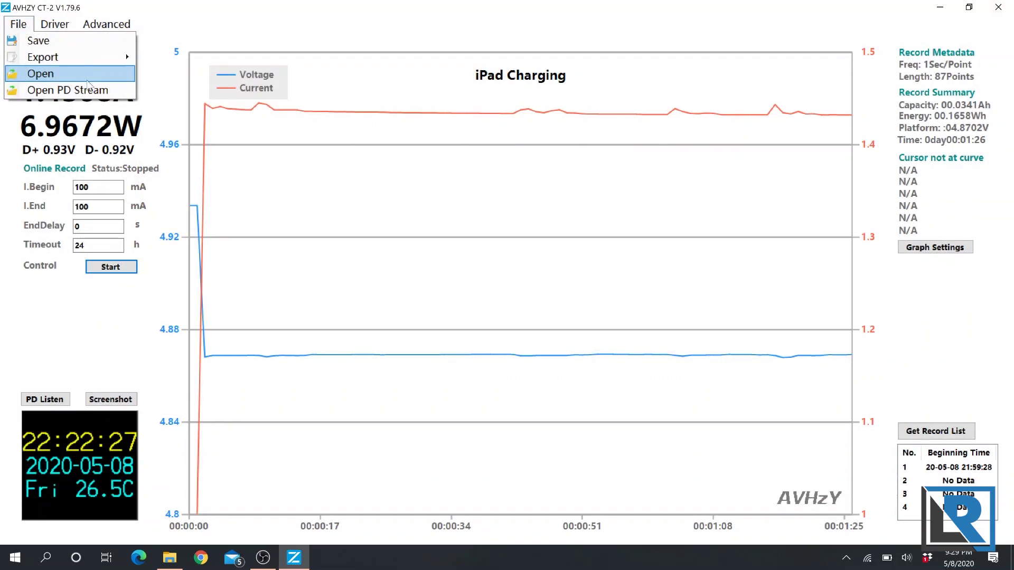
Check the software and firmware version information and dismiss it.
mouse_move(69, 23)
mouse_move(108, 24)
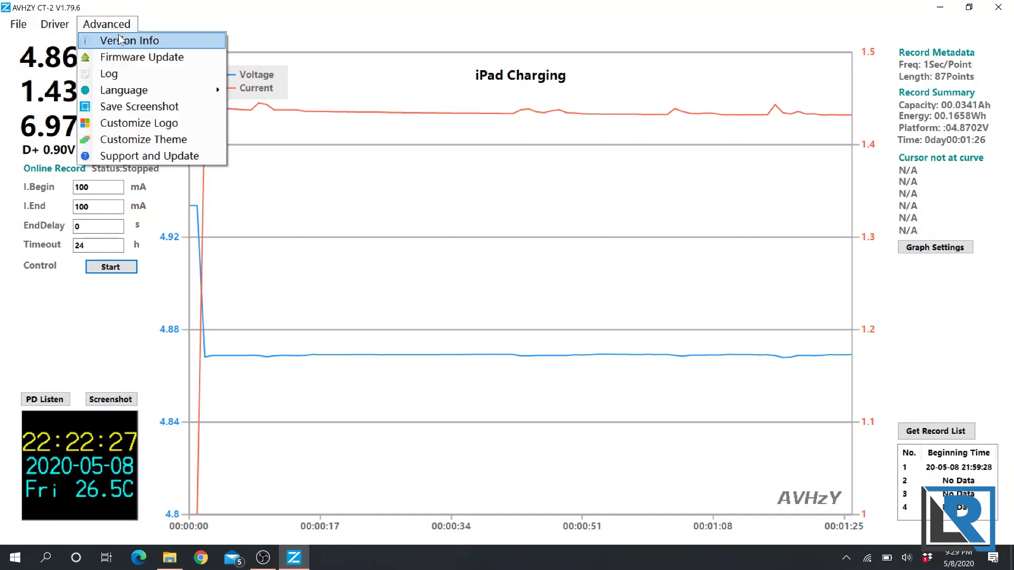
left_click(125, 41)
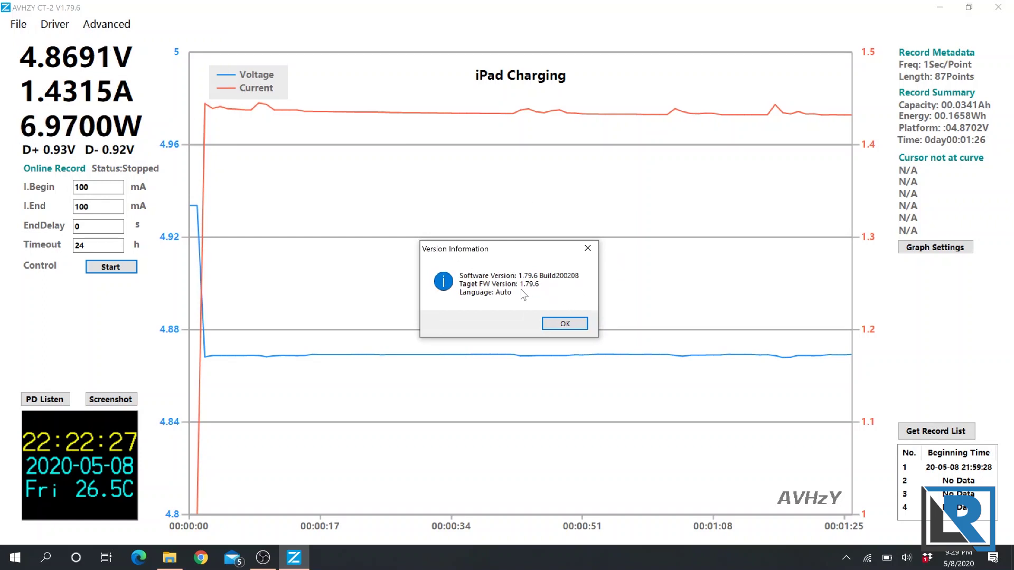
left_click(561, 324)
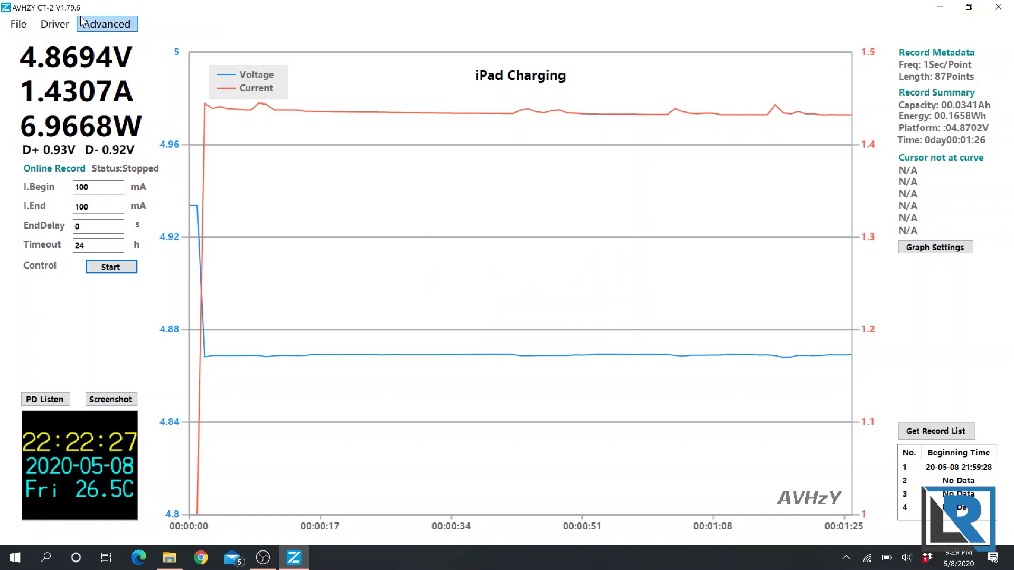
Look at Firmware Update, cancel Save Screenshot, and open the Logo Customization window.
left_click(87, 22)
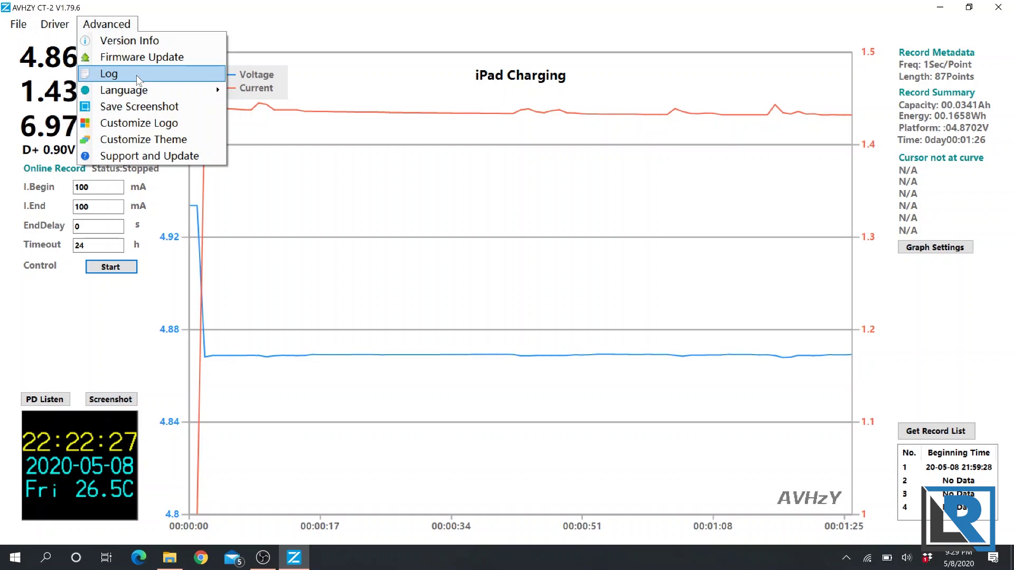
left_click(155, 57)
mouse_move(137, 101)
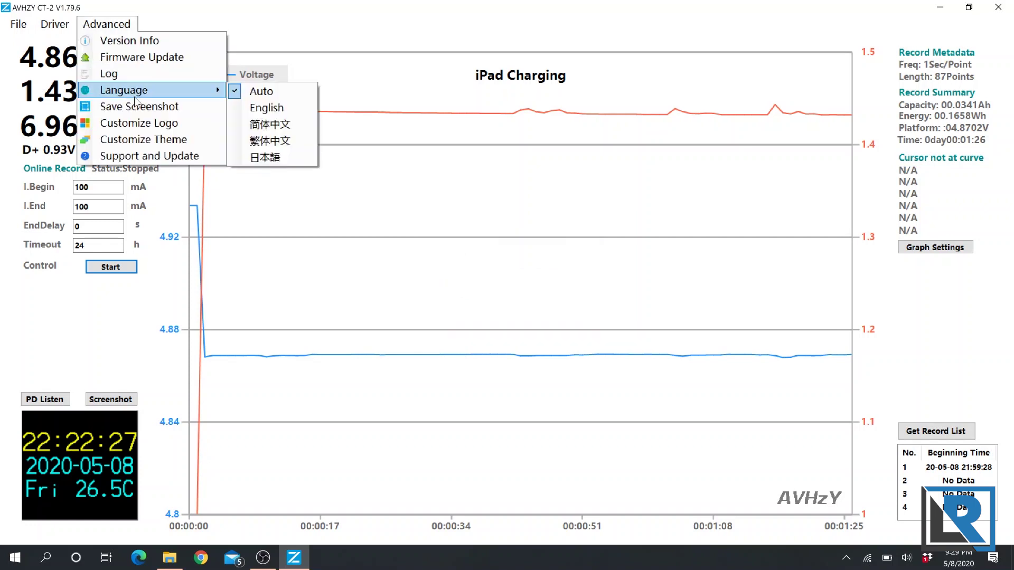
left_click(169, 109)
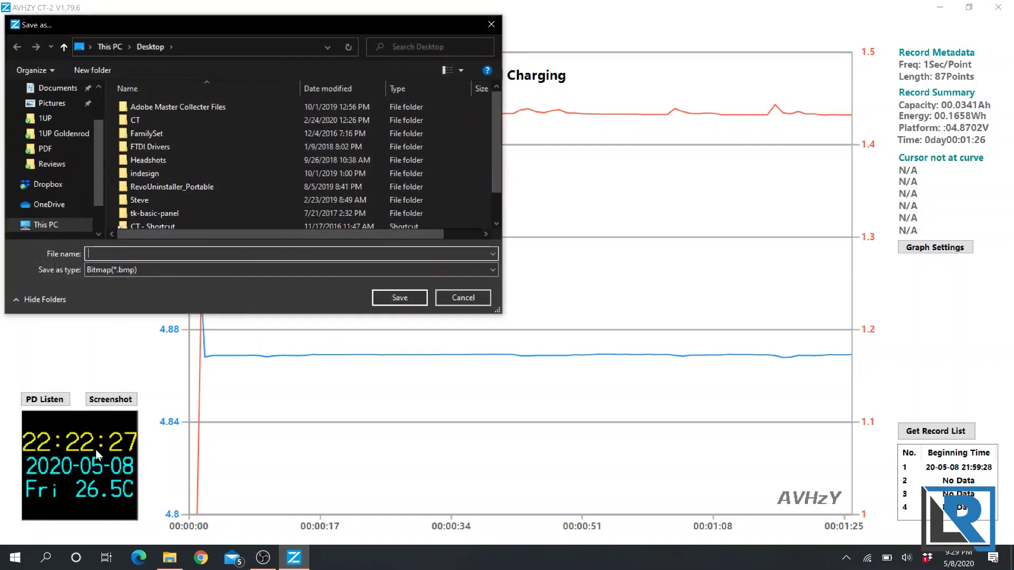
left_click(461, 298)
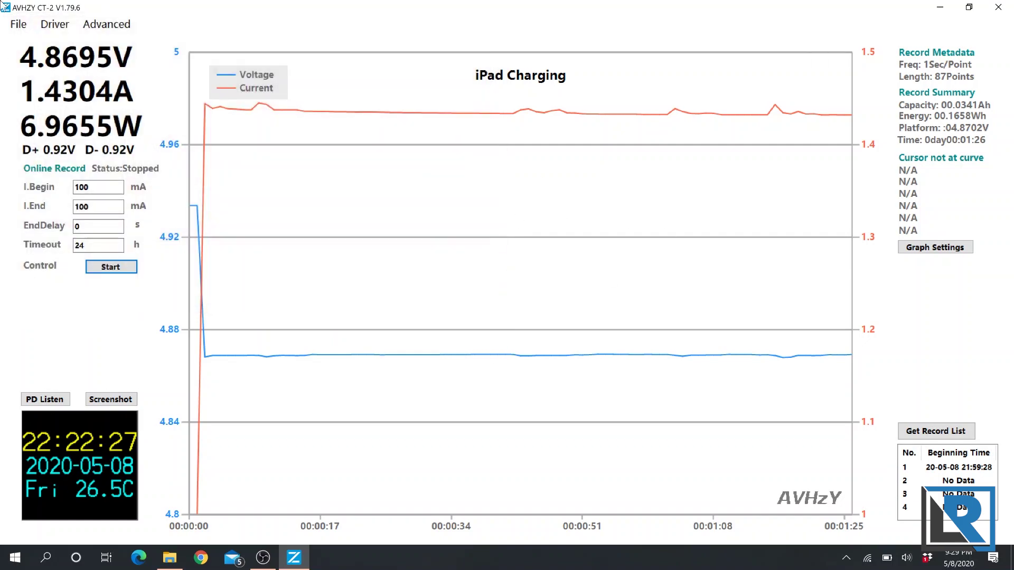
left_click(99, 21)
left_click(146, 117)
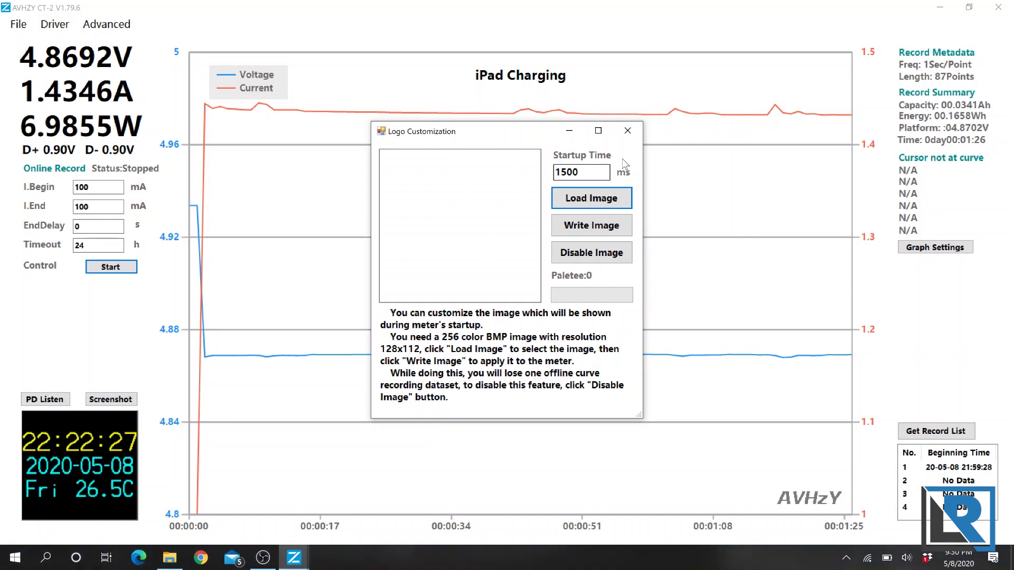
Swap the logo window for HomeScreen Theme Customization, showing HomeScreens 1–4 and Idle Clock colours.
left_click(627, 130)
left_click(107, 24)
left_click(243, 177)
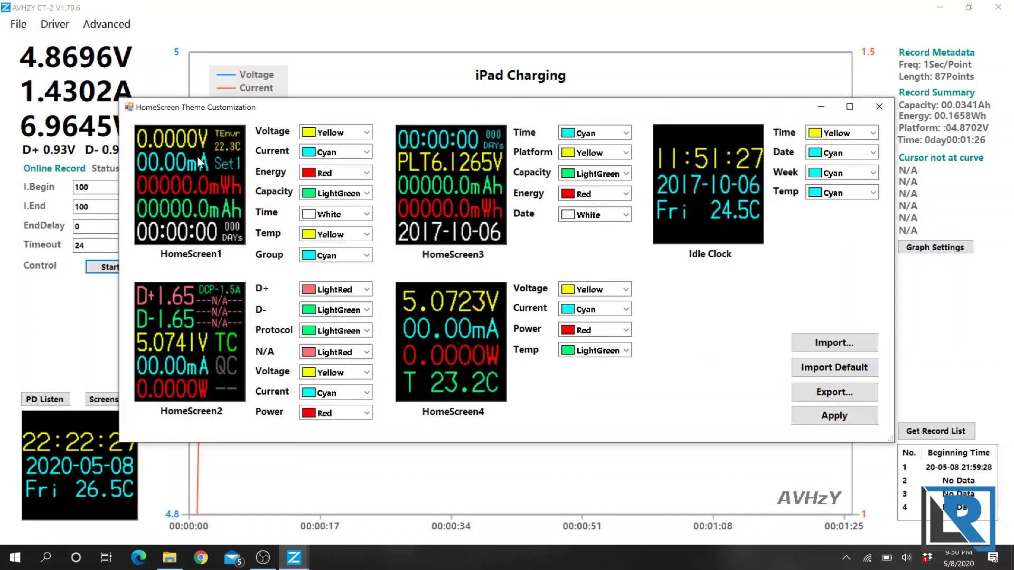